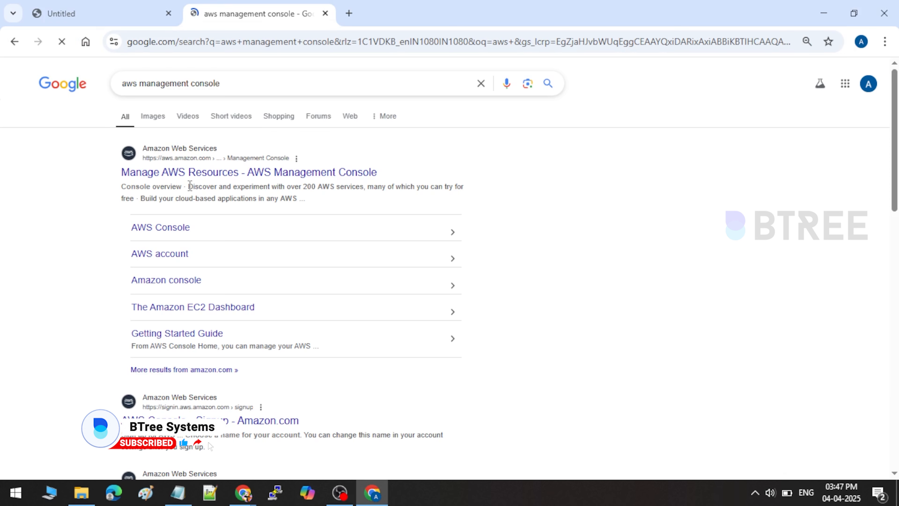
# Step: Sign in to the Management Console as root user with the account email and password
pyautogui.click(194, 174)
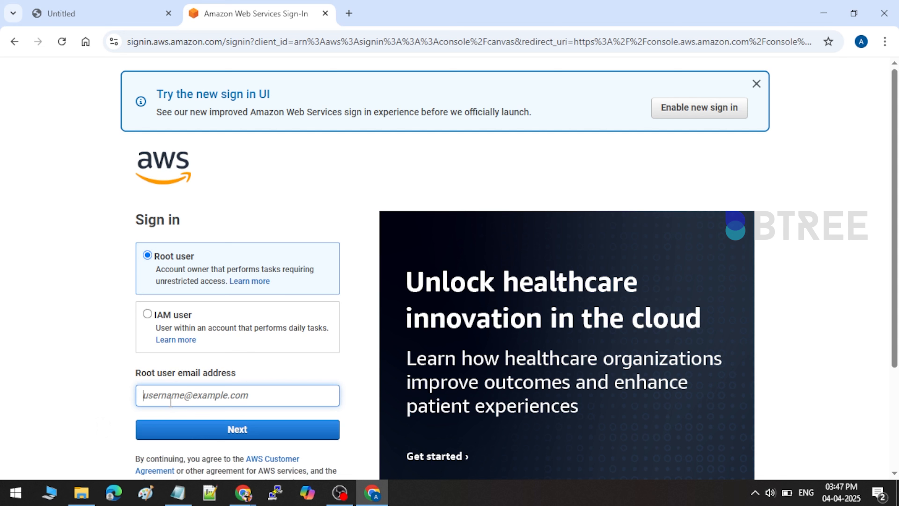
pyautogui.click(170, 401)
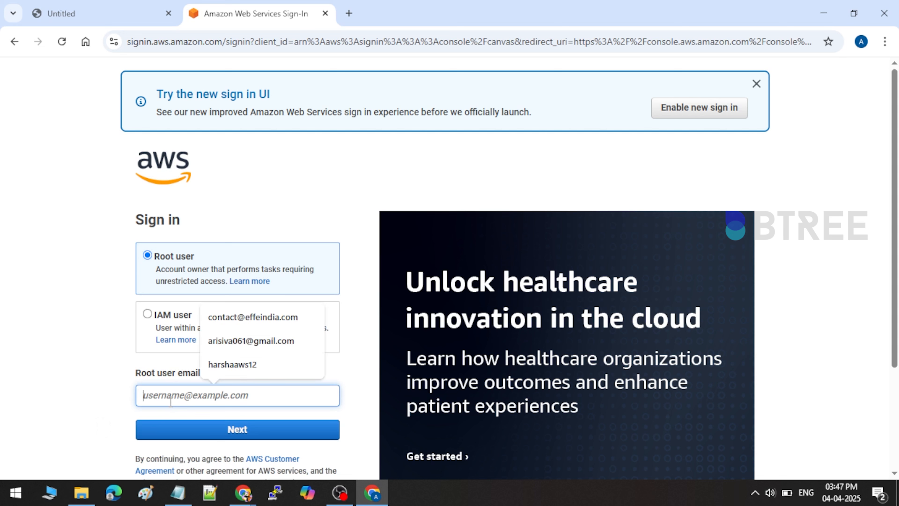
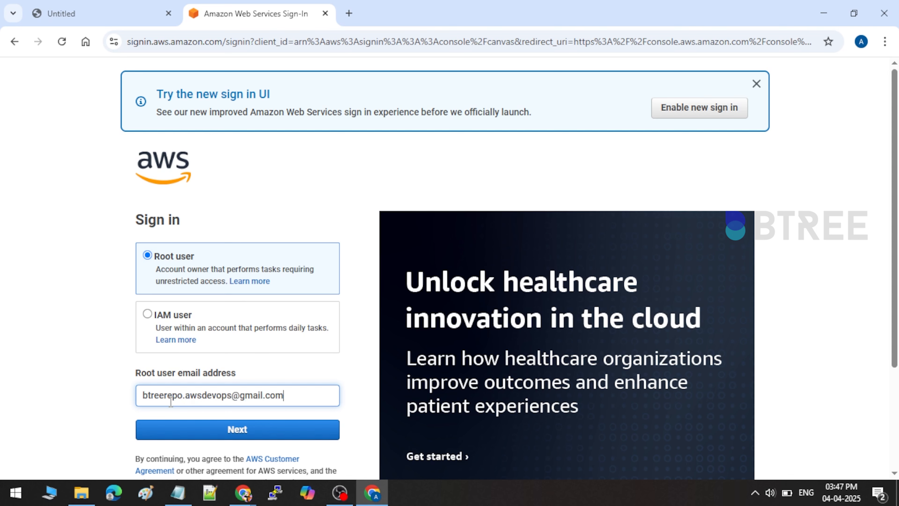
pyautogui.press('Return')
pyautogui.write('•••••')
pyautogui.press('Return')
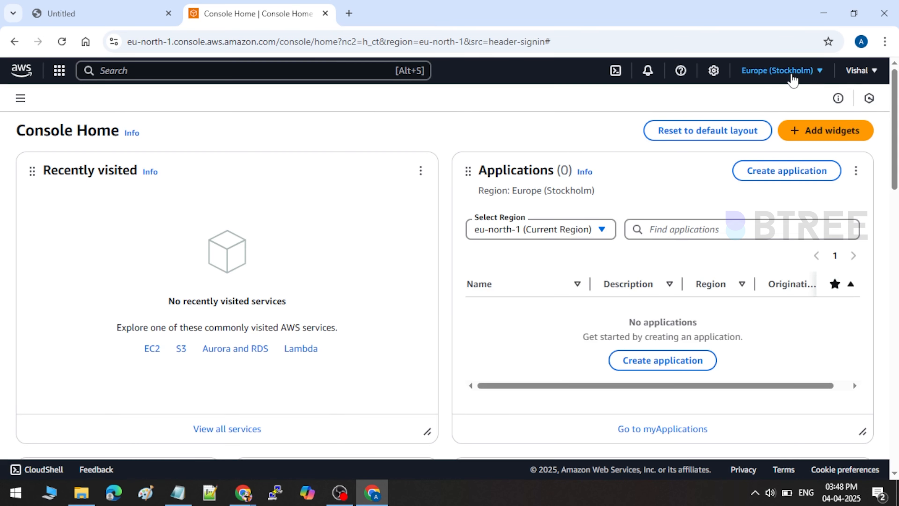
# Step: Change the console region from Europe (Stockholm) to US East (N. Virginia) us-east-1
pyautogui.click(792, 76)
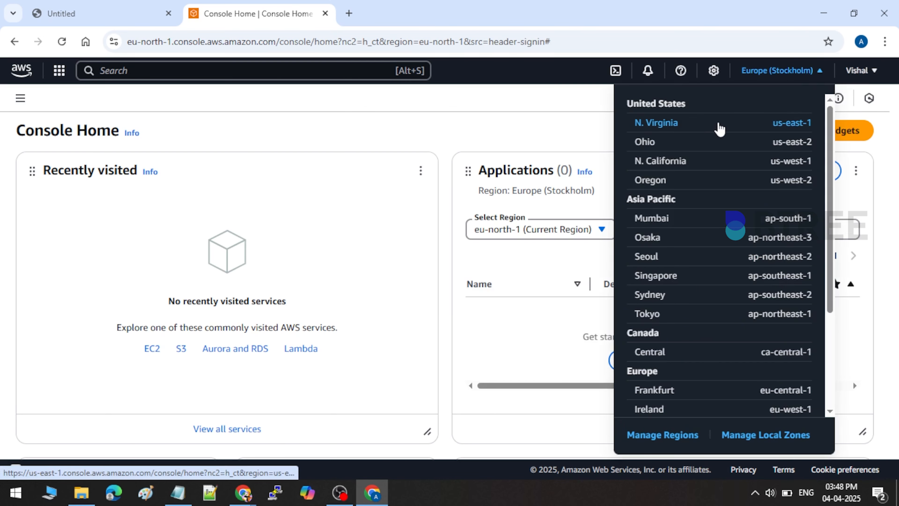
pyautogui.click(719, 123)
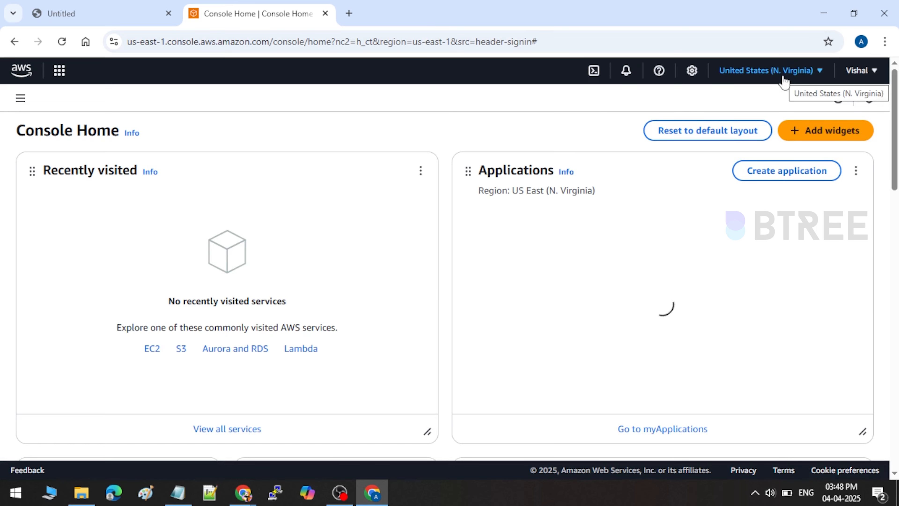
pyautogui.click(784, 76)
pyautogui.scroll(-5, 638, 317)
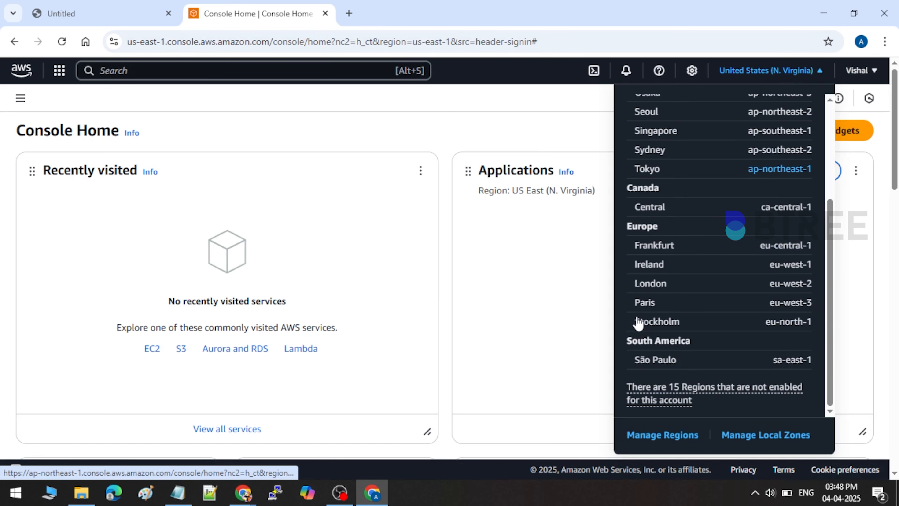
pyautogui.scroll(5, 635, 265)
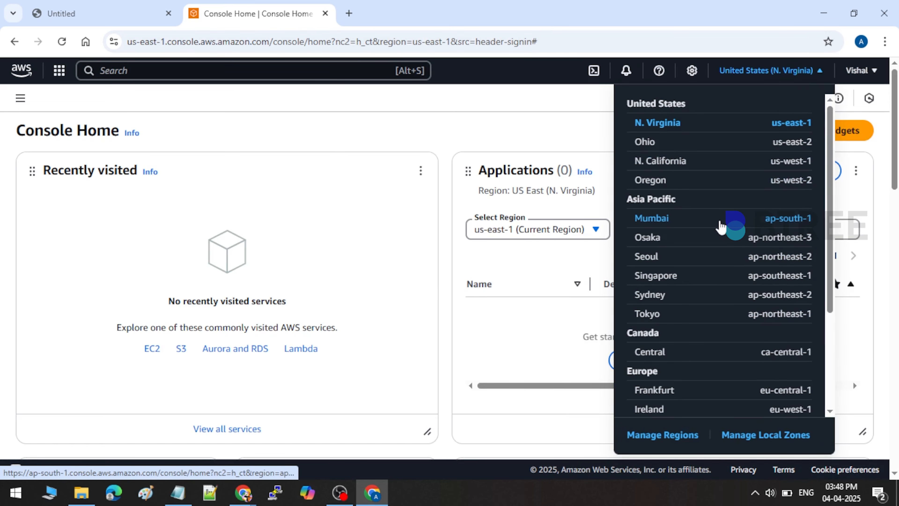
pyautogui.click(385, 198)
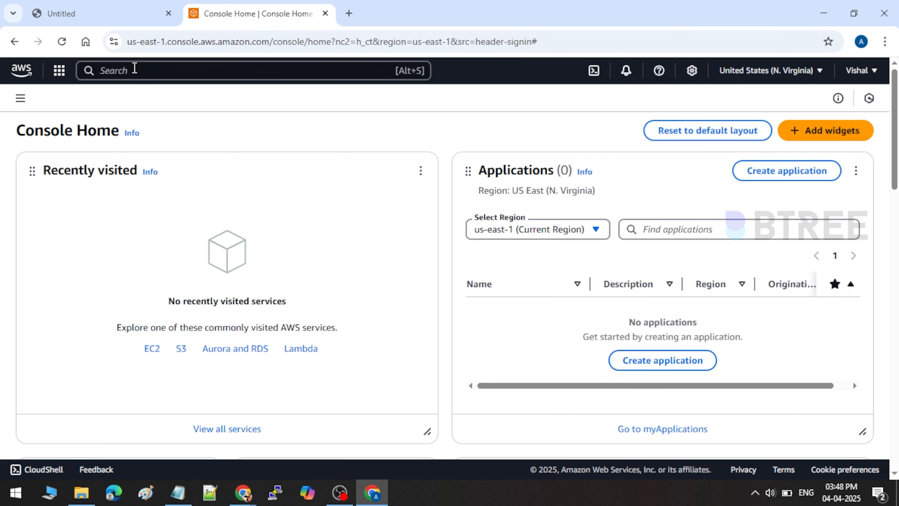
# Step: Search services for 'EC2' and open the EC2 result in a new tab, then switch to it
pyautogui.click(135, 69)
pyautogui.write('EC2')
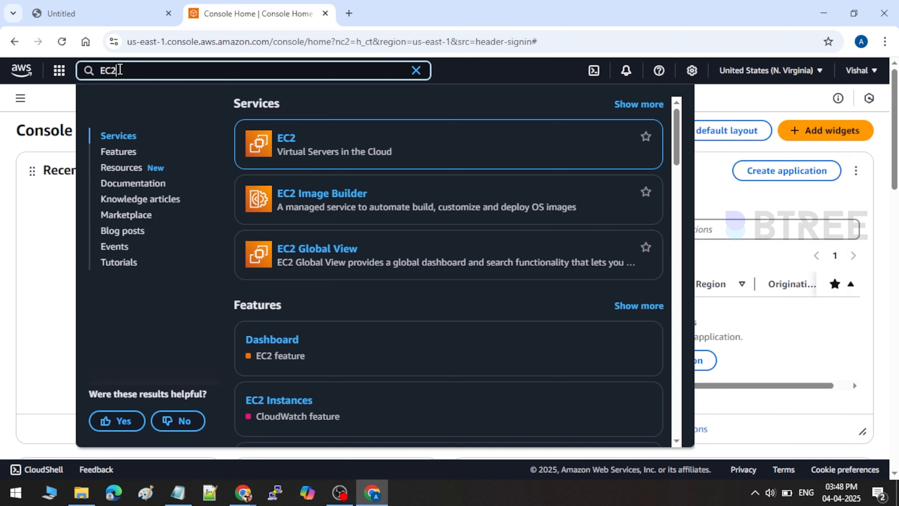
pyautogui.moveTo(321, 139)
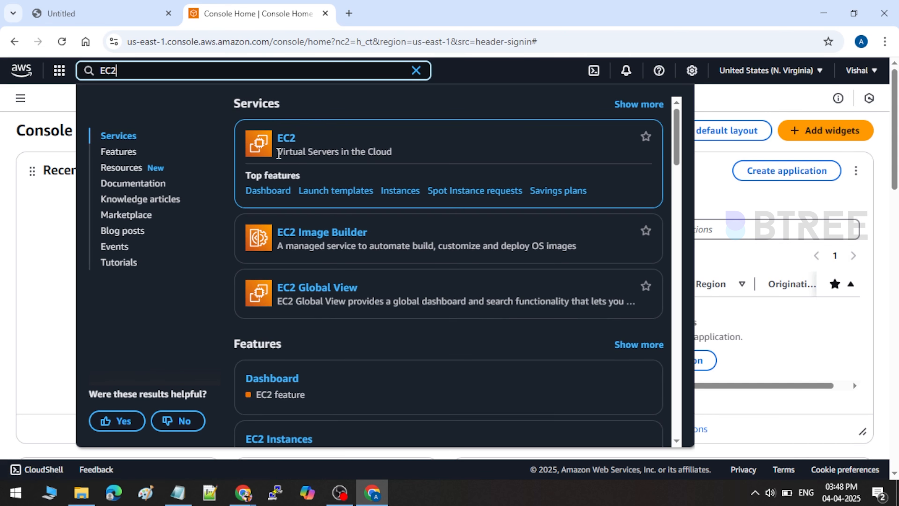
pyautogui.moveTo(280, 154); pyautogui.dragTo(395, 160)
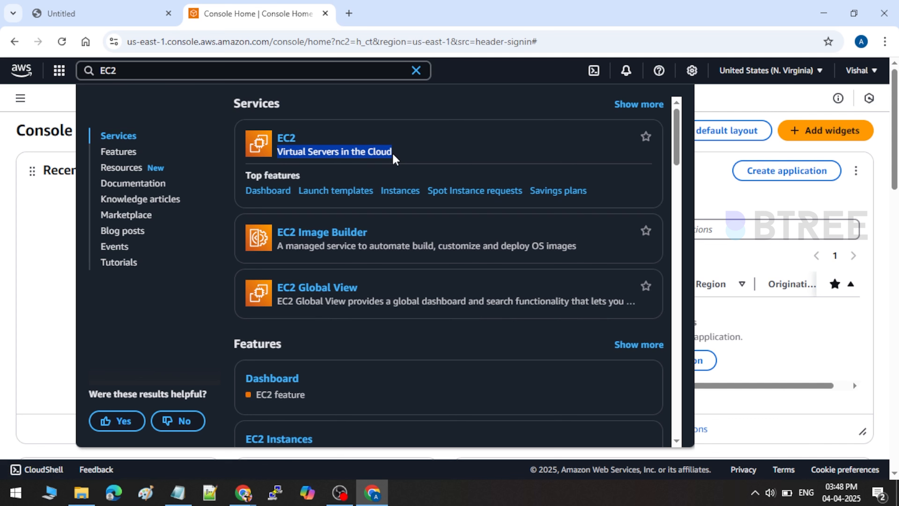
pyautogui.rightClick(286, 140)
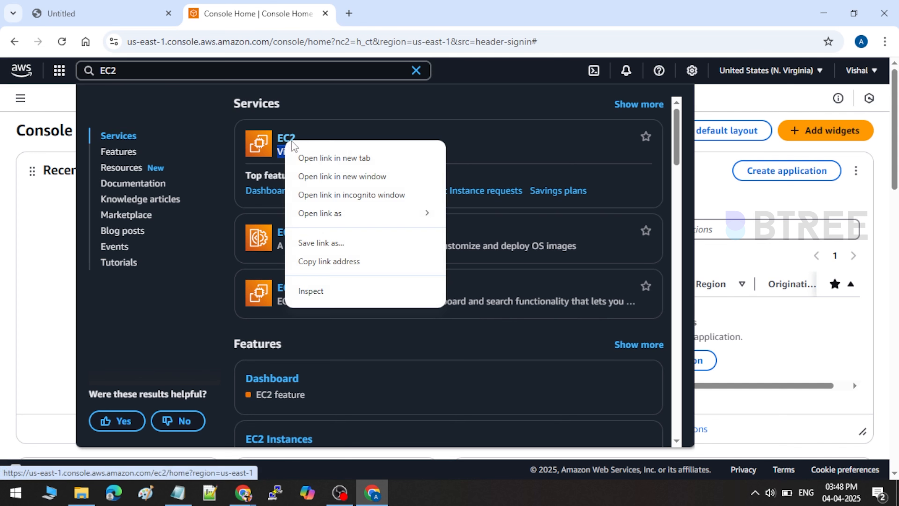
pyautogui.click(320, 157)
pyautogui.click(386, 7)
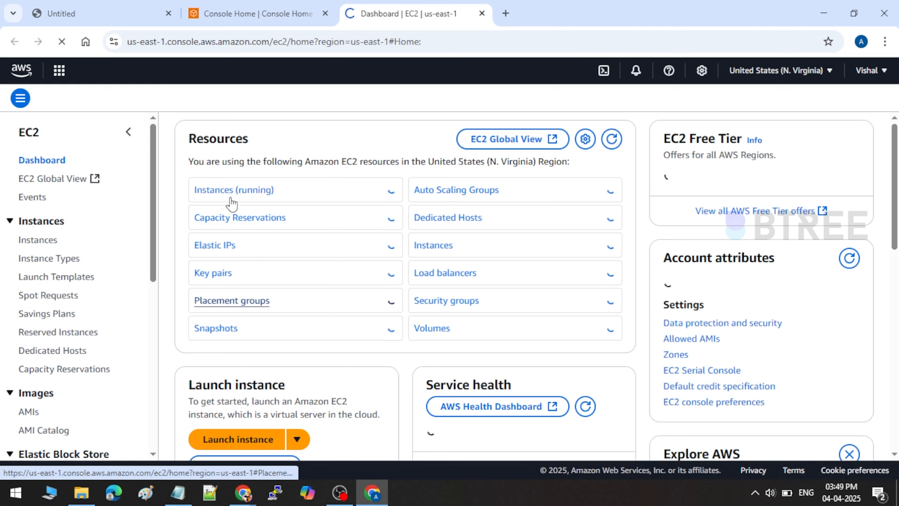
# Step: From the EC2 overview, start Launch instance and dismiss the new-user walkthrough banner
pyautogui.click(232, 199)
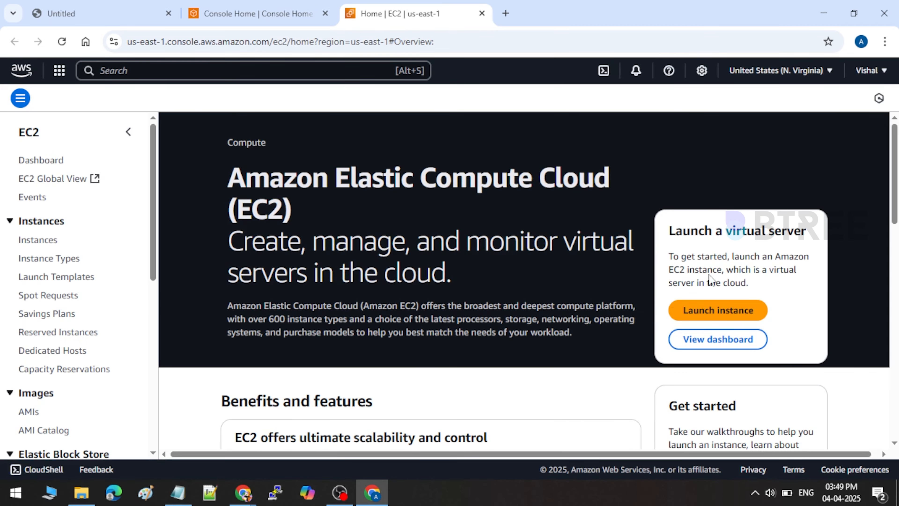
pyautogui.click(741, 315)
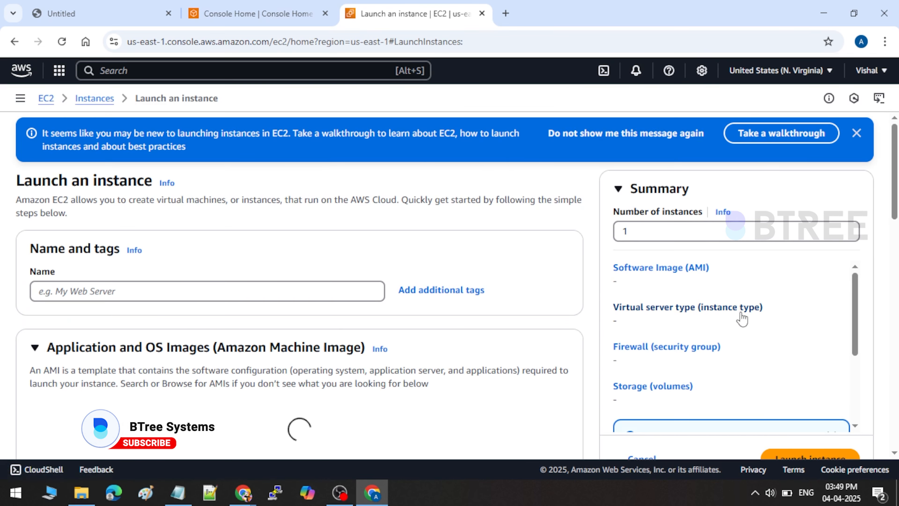
pyautogui.click(856, 133)
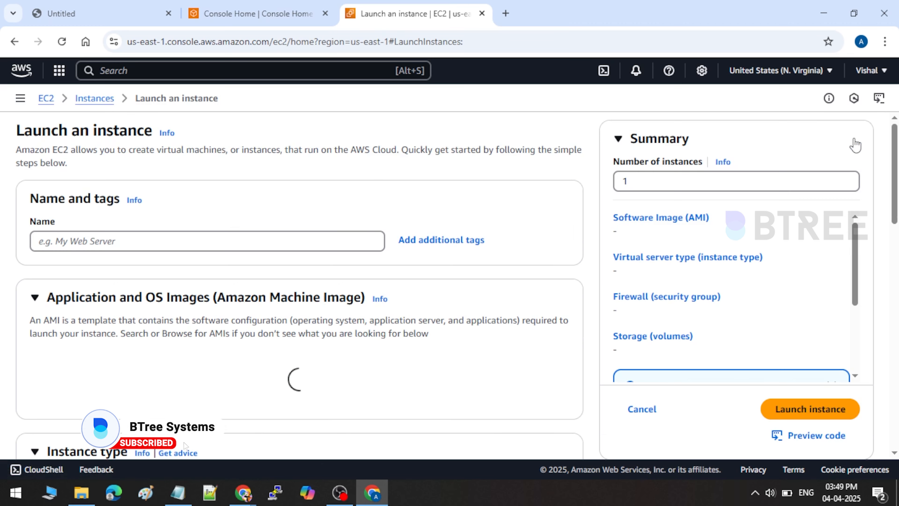
# Step: Enter 'webserver' as the instance name under Name and tags
pyautogui.click(45, 242)
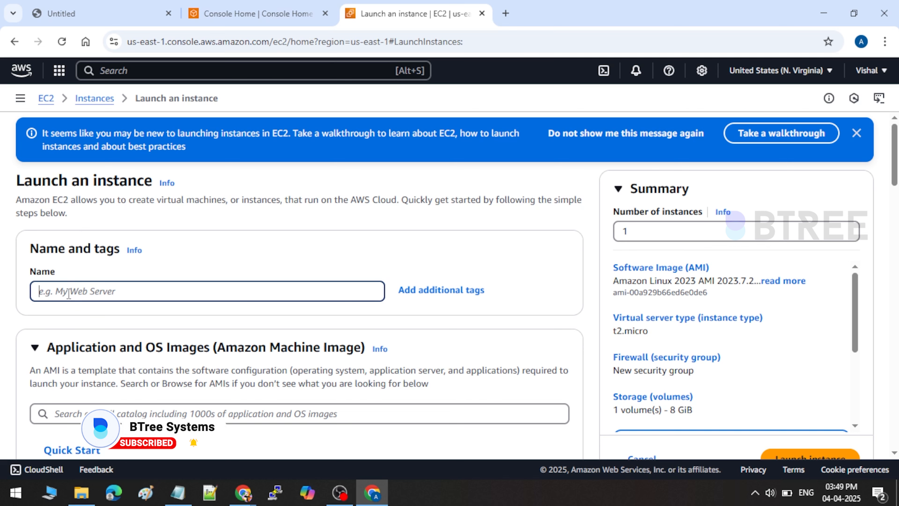
pyautogui.write('webserver')
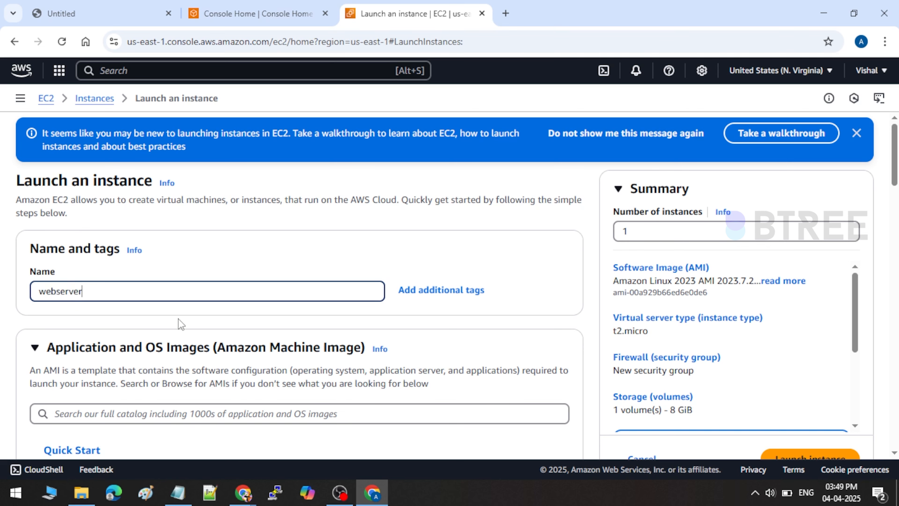
pyautogui.scroll(-5, 178, 319)
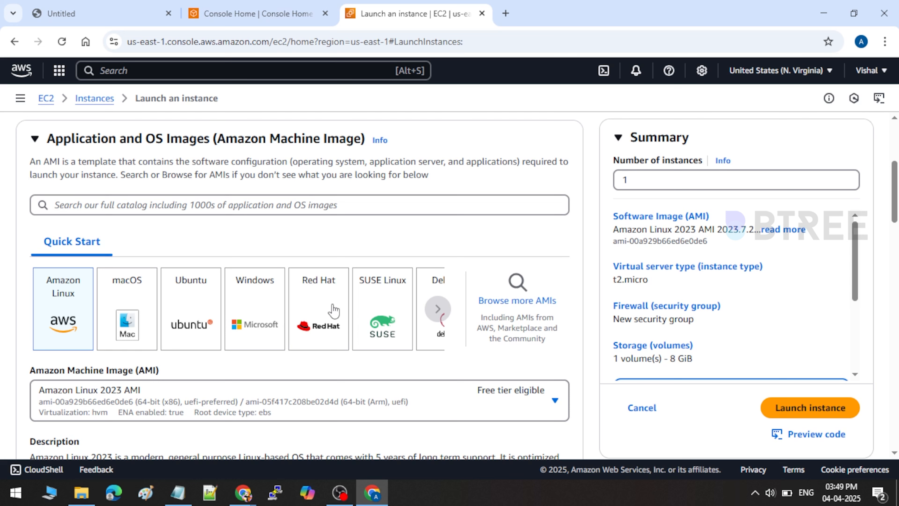
# Step: Choose the Amazon Linux Quick Start image and select Amazon Linux 2 AMI (HVM) Kernel 5.10
pyautogui.click(251, 307)
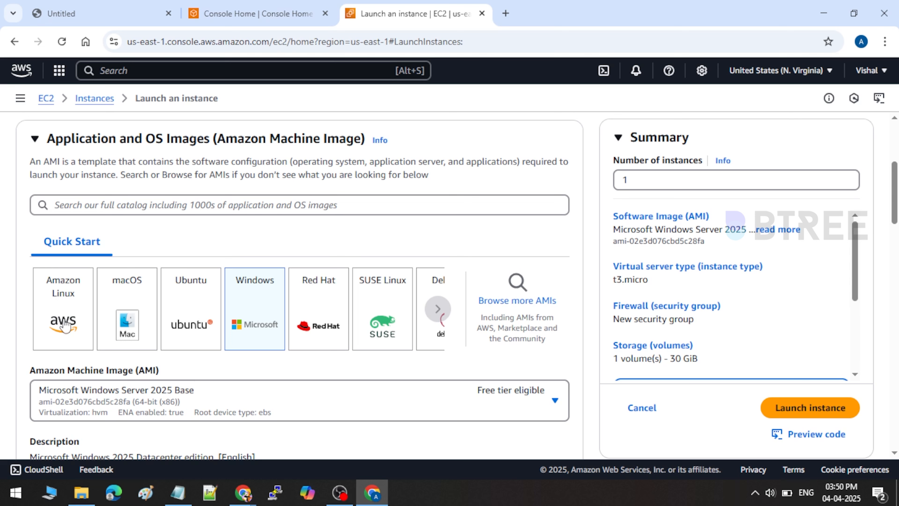
pyautogui.click(64, 298)
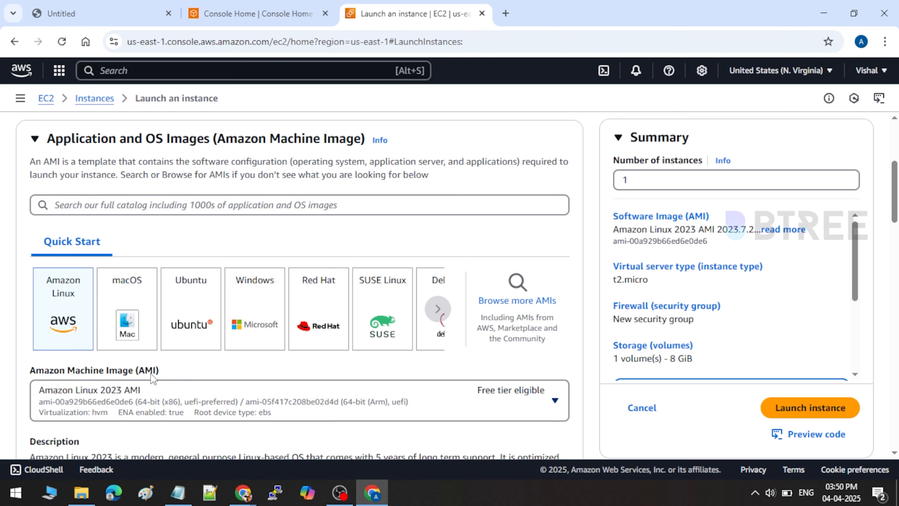
pyautogui.click(152, 401)
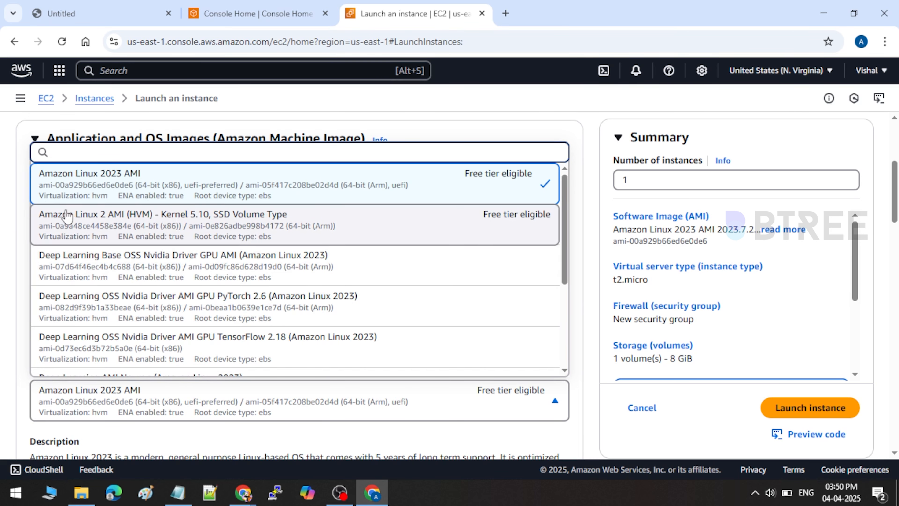
pyautogui.click(279, 224)
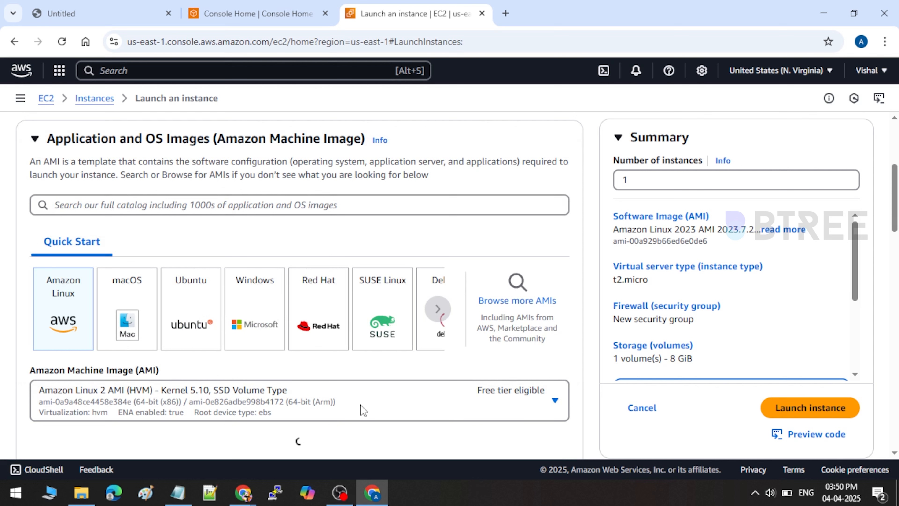
pyautogui.click(349, 415)
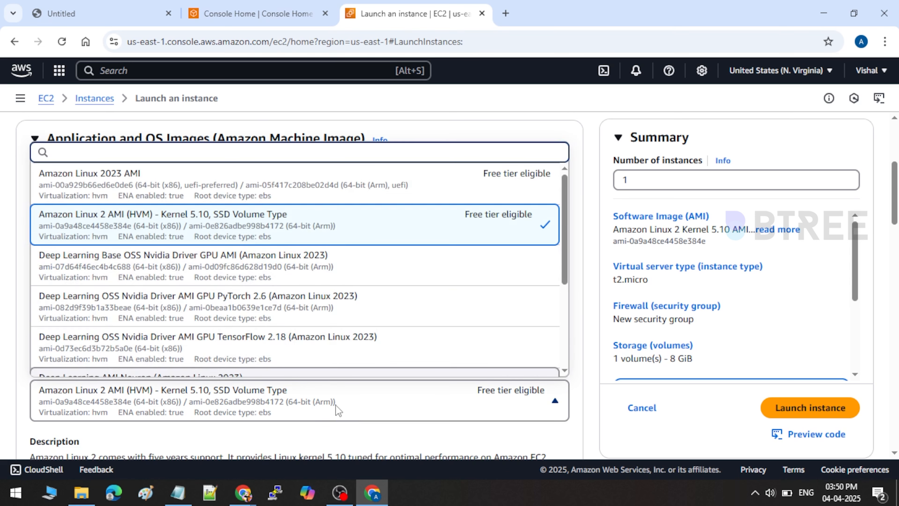
pyautogui.click(336, 406)
pyautogui.scroll(-2, 336, 406)
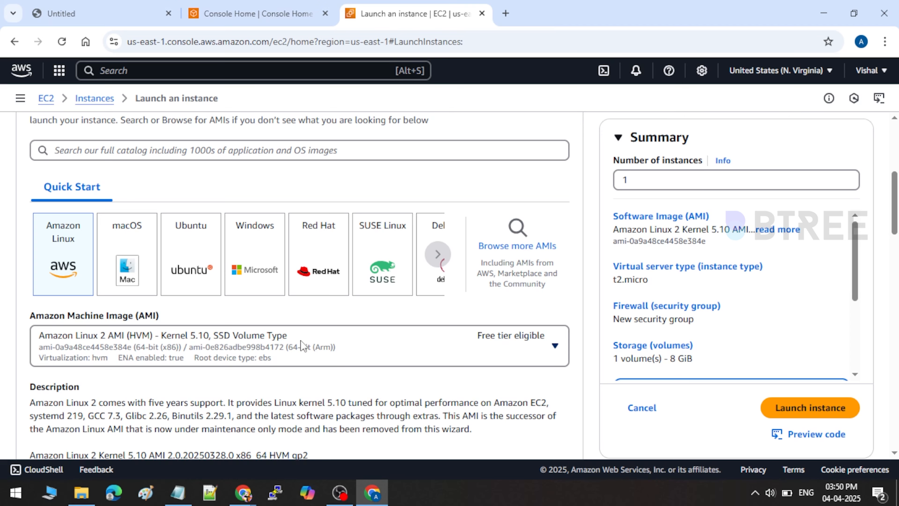
pyautogui.scroll(-8, 300, 346)
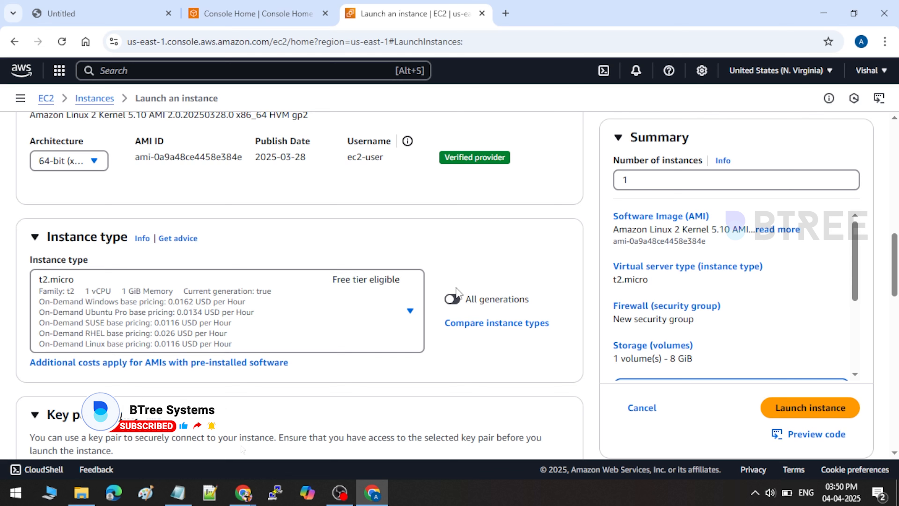
pyautogui.click(273, 322)
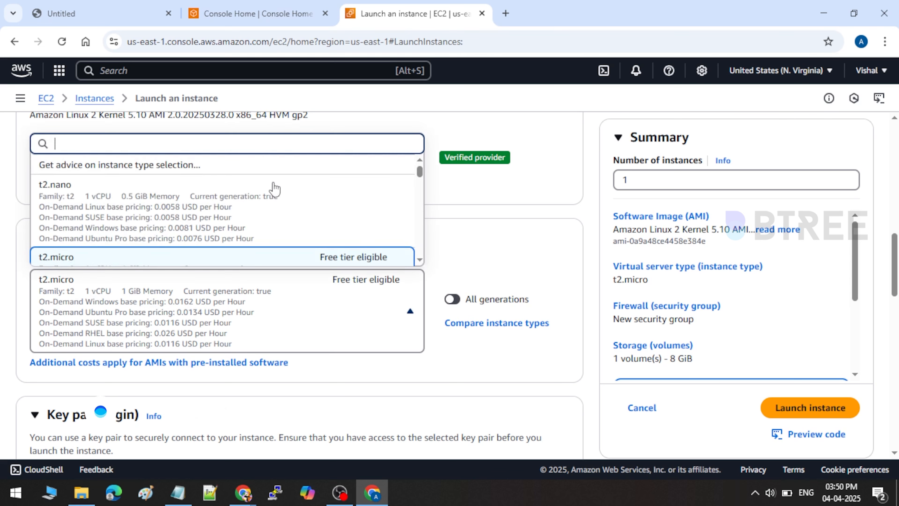
pyautogui.scroll(-10, 244, 223)
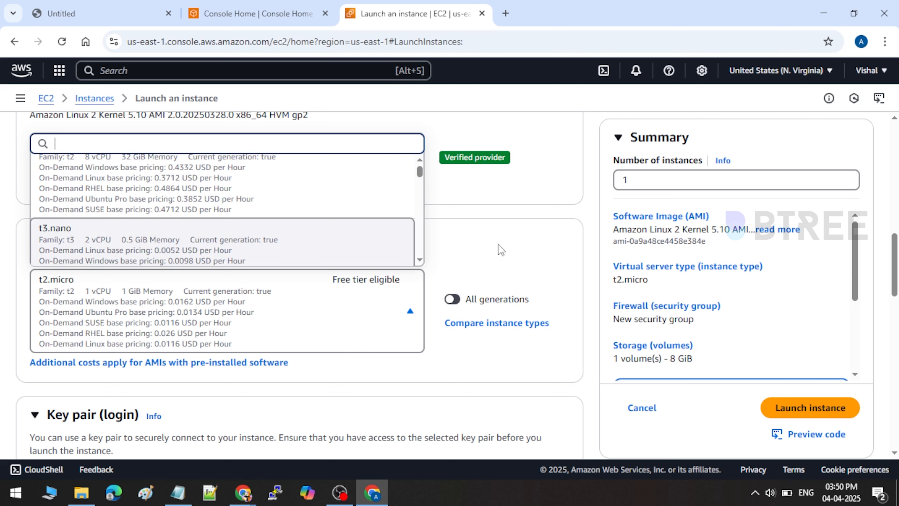
pyautogui.click(477, 230)
# Step: Set Key pair name to 'Proceed without a key pair (Not recommended)'
pyautogui.scroll(-5, 191, 329)
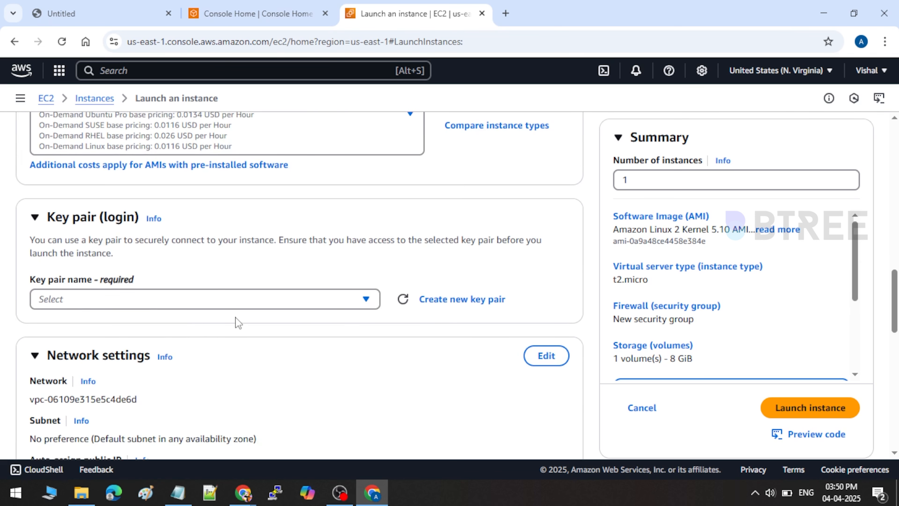
pyautogui.click(244, 305)
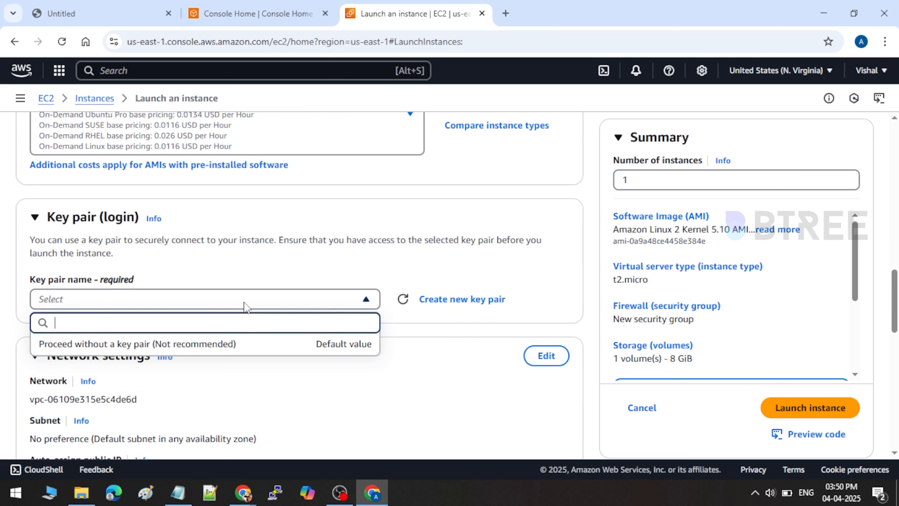
pyautogui.click(113, 346)
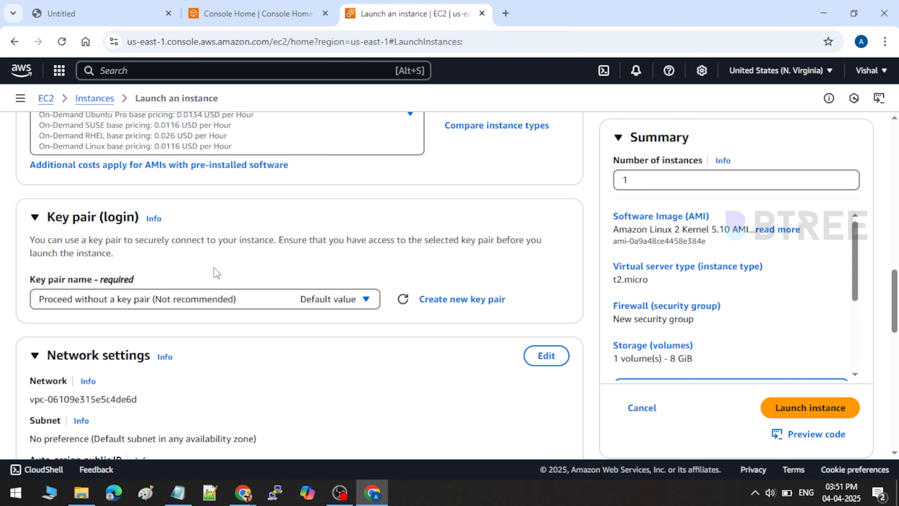
# Step: Scroll down to Network settings and switch them into edit mode
pyautogui.scroll(-5, 201, 307)
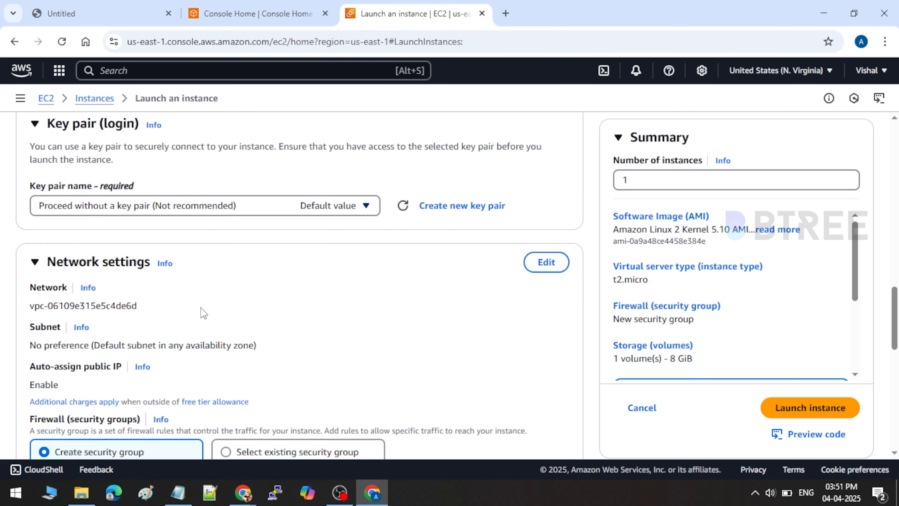
pyautogui.scroll(-1, 252, 300)
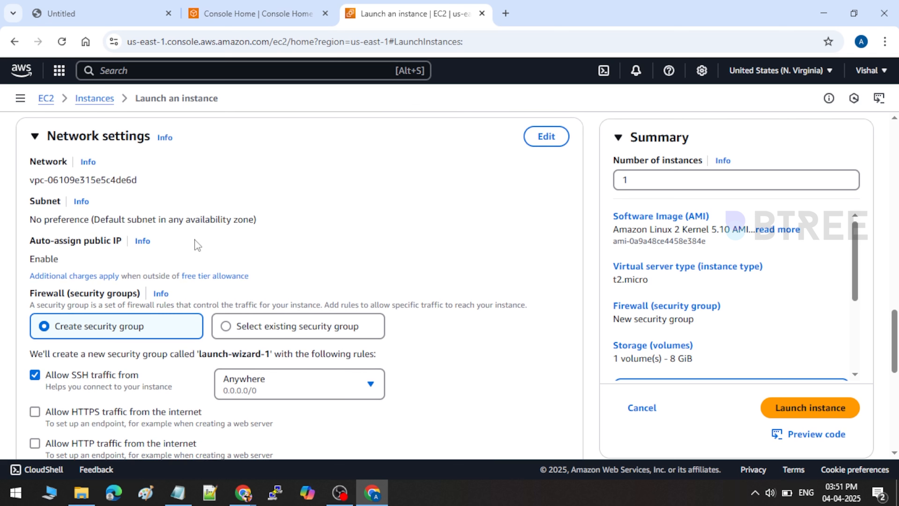
pyautogui.scroll(-1, 243, 225)
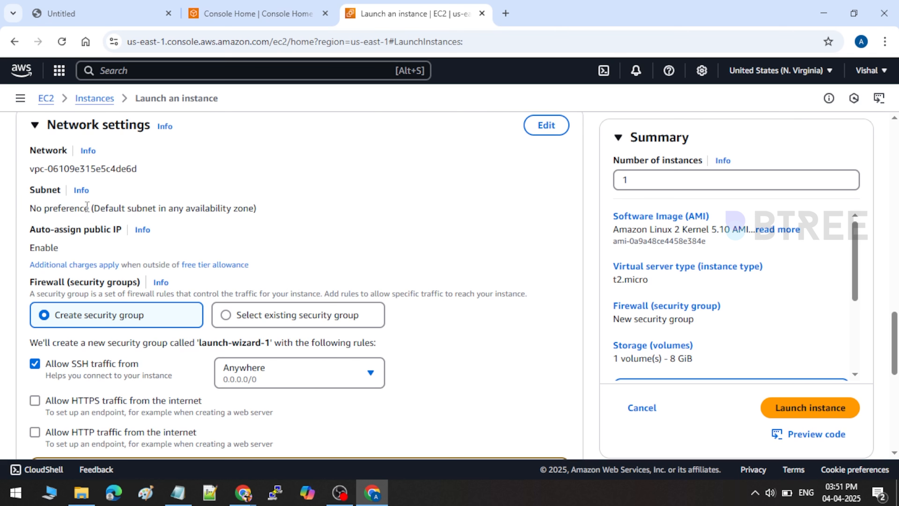
pyautogui.click(544, 131)
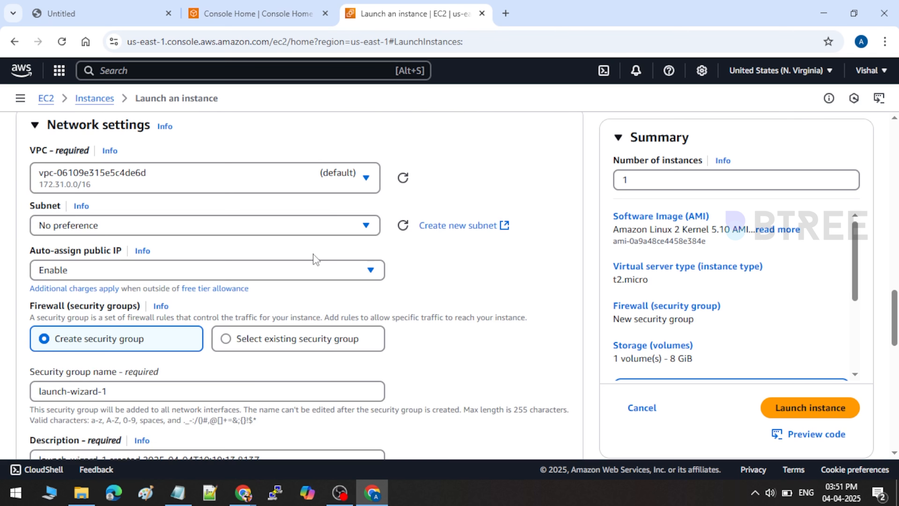
pyautogui.scroll(-5, 307, 248)
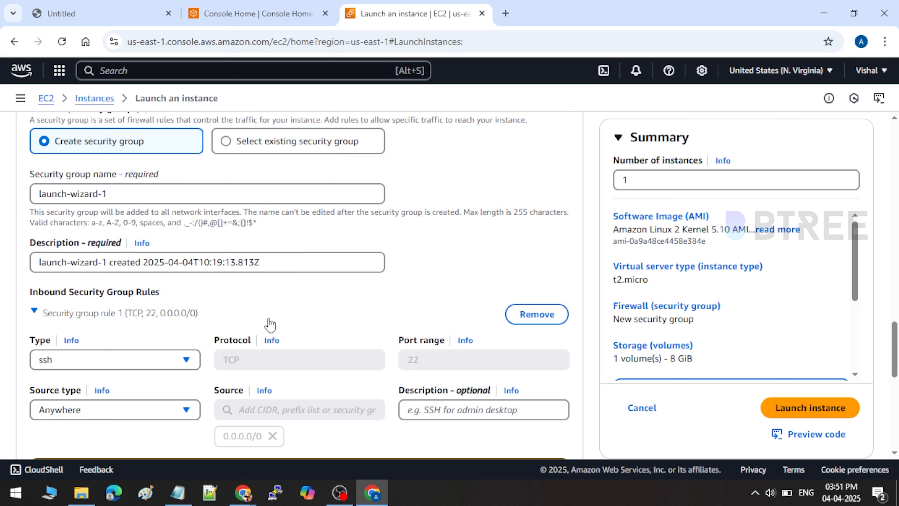
# Step: Replace the security group name launch-wizard-1 with webserver_SG and copy it
pyautogui.moveTo(124, 193); pyautogui.dragTo(2, 196)
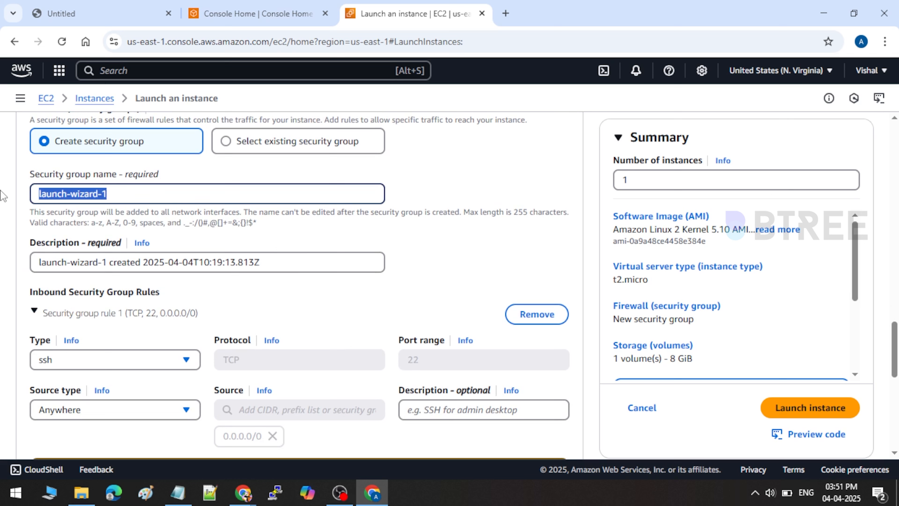
pyautogui.press('BackSpace')
pyautogui.write('web')
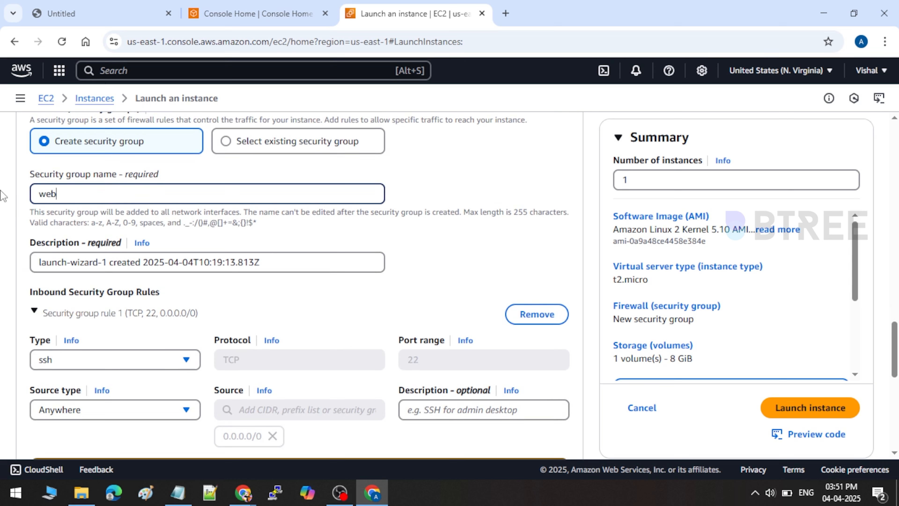
pyautogui.write('server_SG')
pyautogui.doubleClick(79, 188)
pyautogui.hotkey('ctrl', 'c')
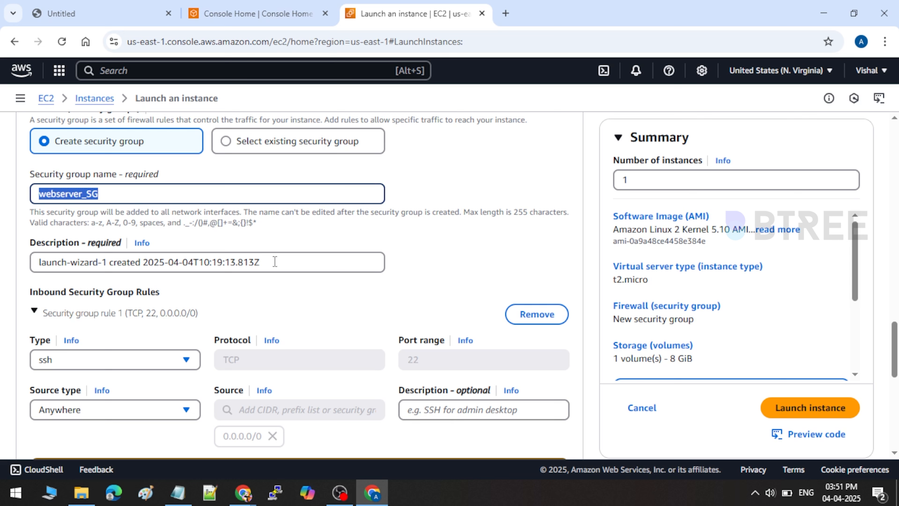
# Step: Paste webserver_SG over the default security group description
pyautogui.moveTo(277, 262); pyautogui.dragTo(27, 270)
pyautogui.press('BackSpace')
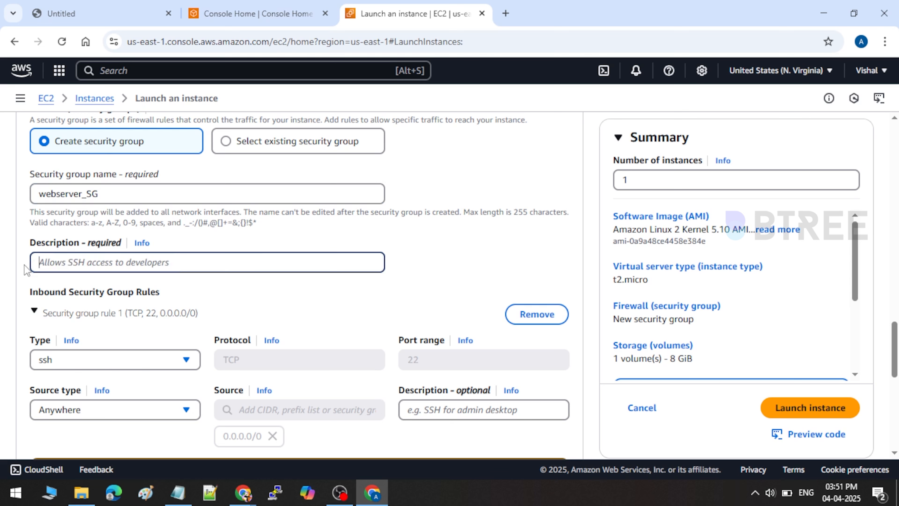
pyautogui.hotkey('ctrl', 'v')
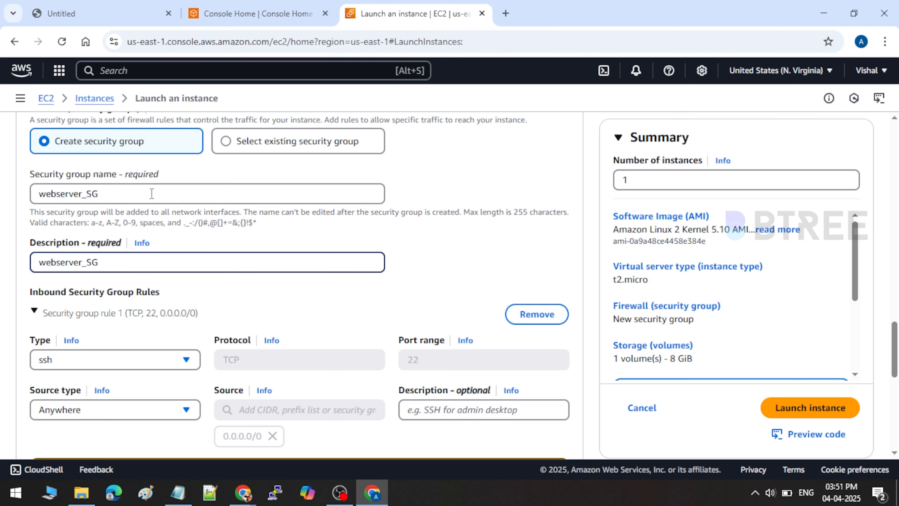
pyautogui.scroll(-5, 186, 284)
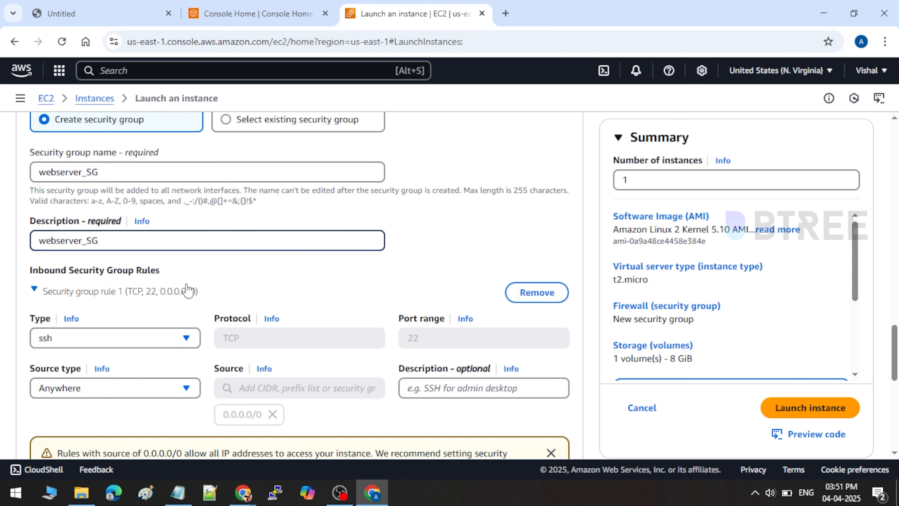
pyautogui.scroll(3, 184, 278)
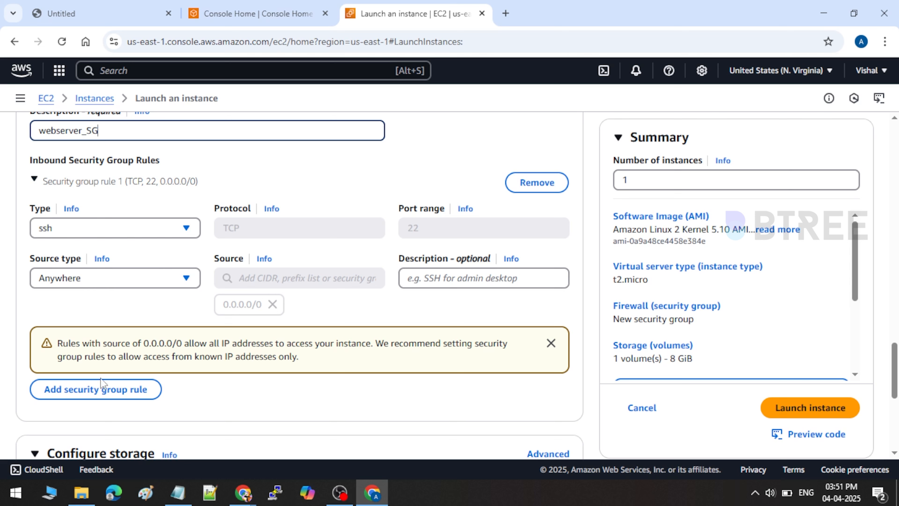
# Step: Add an inbound HTTP rule with source type Anywhere
pyautogui.click(101, 390)
pyautogui.click(89, 382)
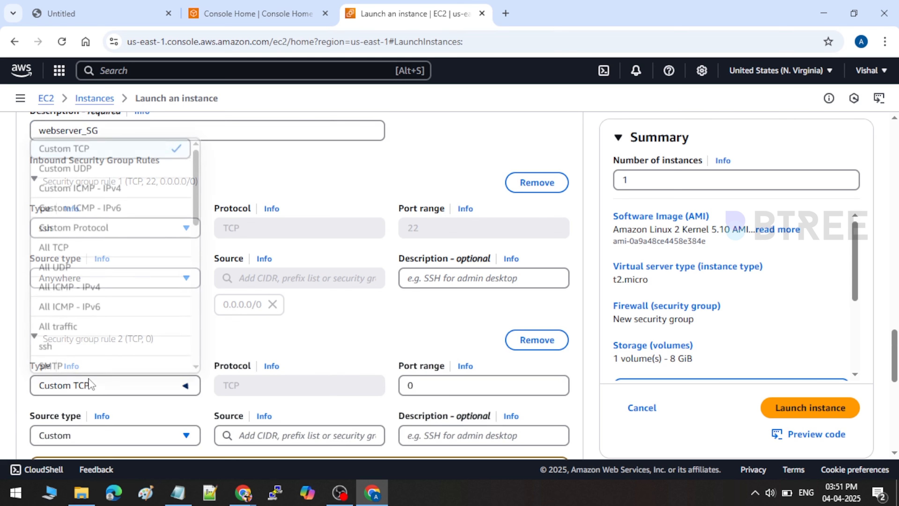
pyautogui.scroll(-2, 88, 379)
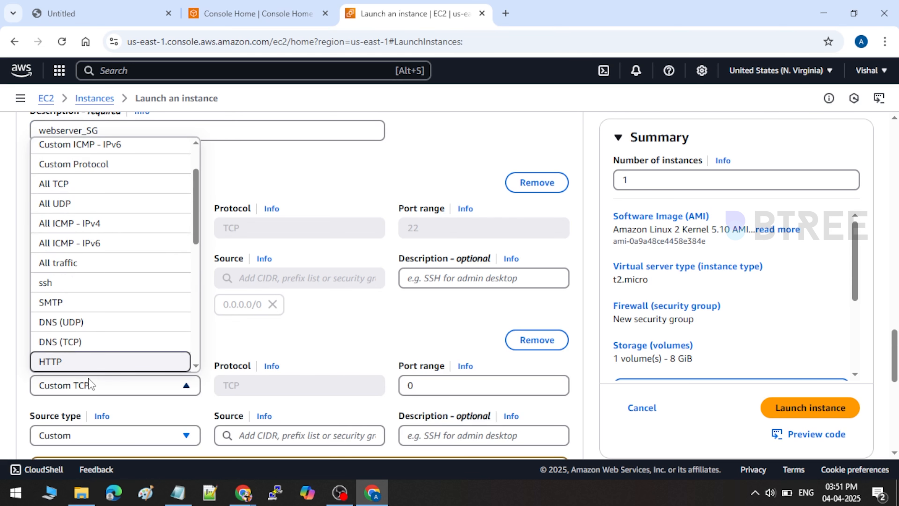
pyautogui.click(101, 363)
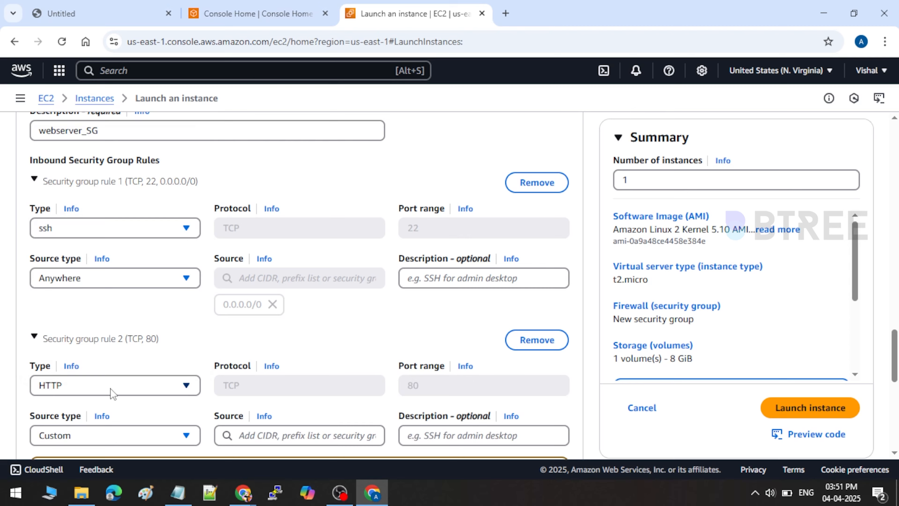
pyautogui.scroll(-4, 111, 391)
pyautogui.click(157, 273)
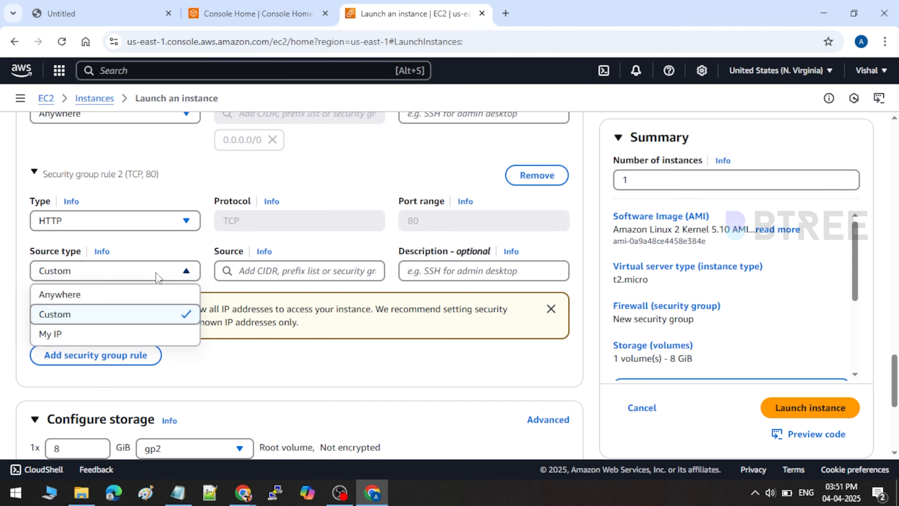
pyautogui.click(132, 298)
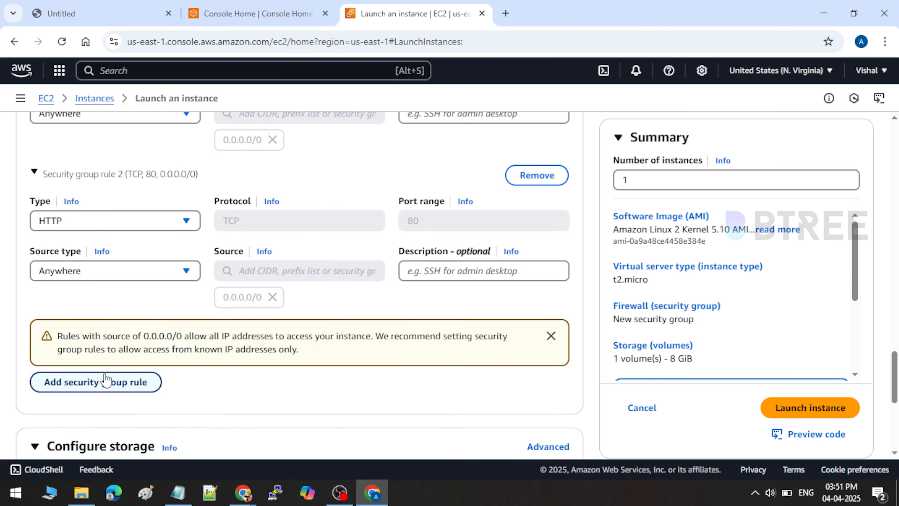
# Step: Add an inbound HTTPS rule with source type Anywhere
pyautogui.click(107, 381)
pyautogui.click(107, 378)
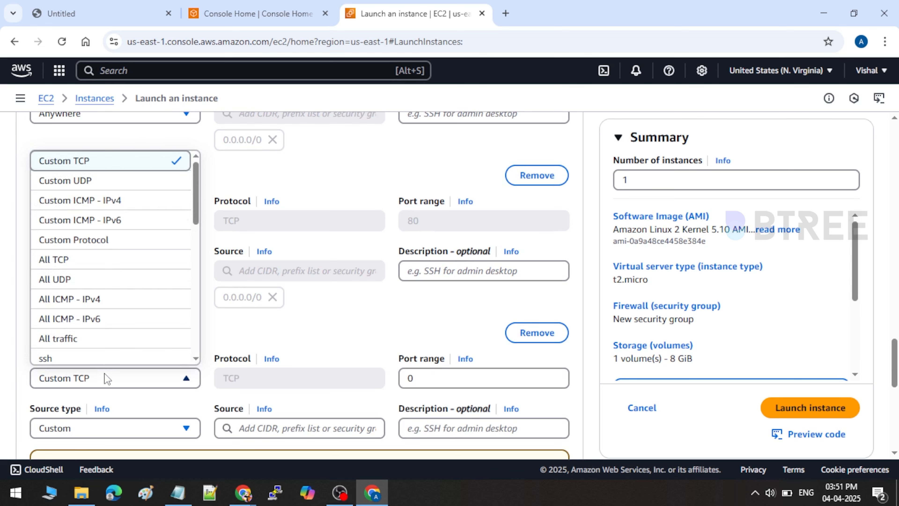
pyautogui.press('h')
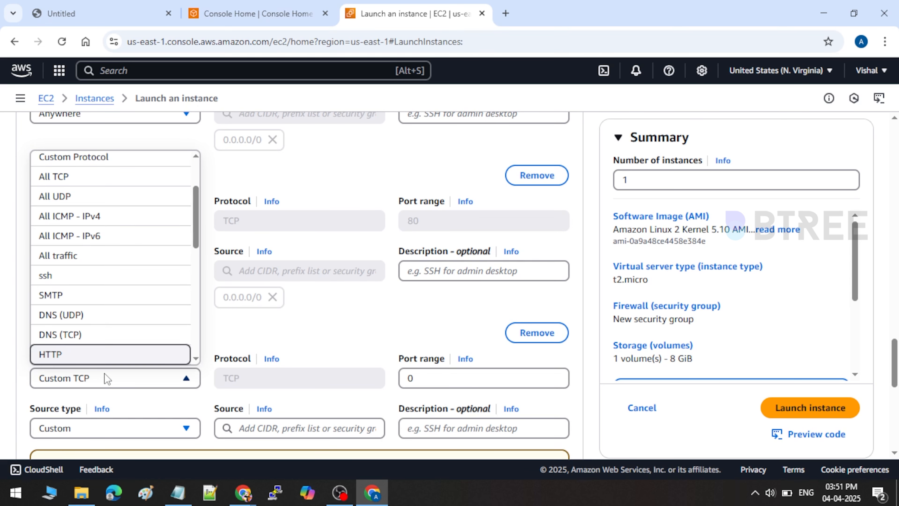
pyautogui.press('h')
pyautogui.click(104, 358)
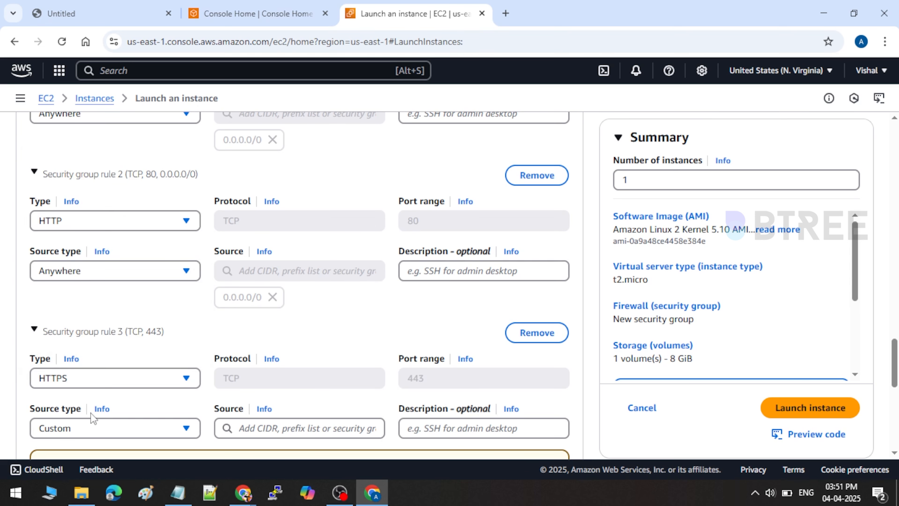
pyautogui.scroll(-2, 108, 354)
pyautogui.click(109, 350)
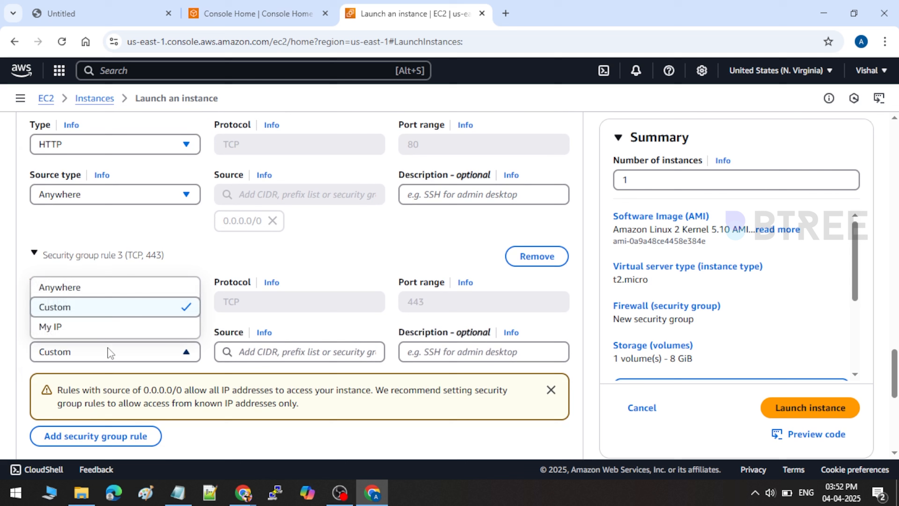
pyautogui.click(115, 288)
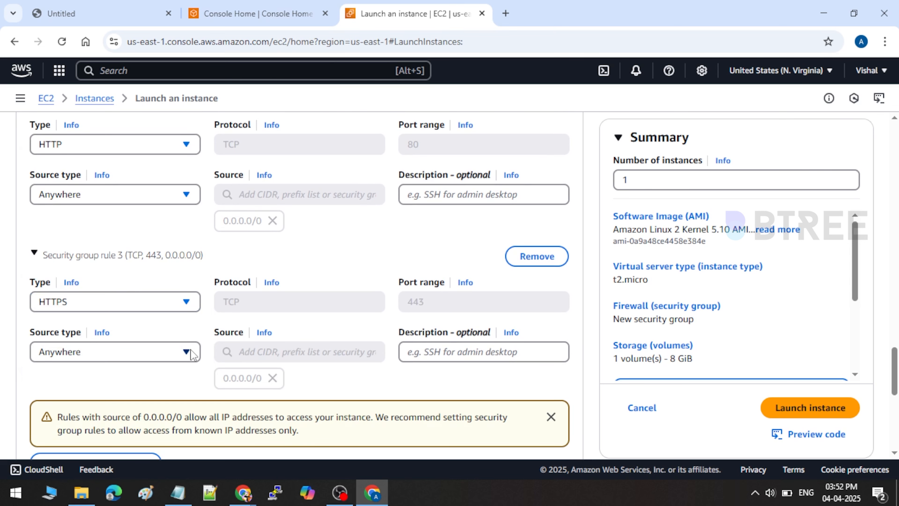
pyautogui.scroll(3, 191, 354)
pyautogui.scroll(-3, 191, 354)
pyautogui.scroll(3, 213, 275)
pyautogui.scroll(-10, 241, 265)
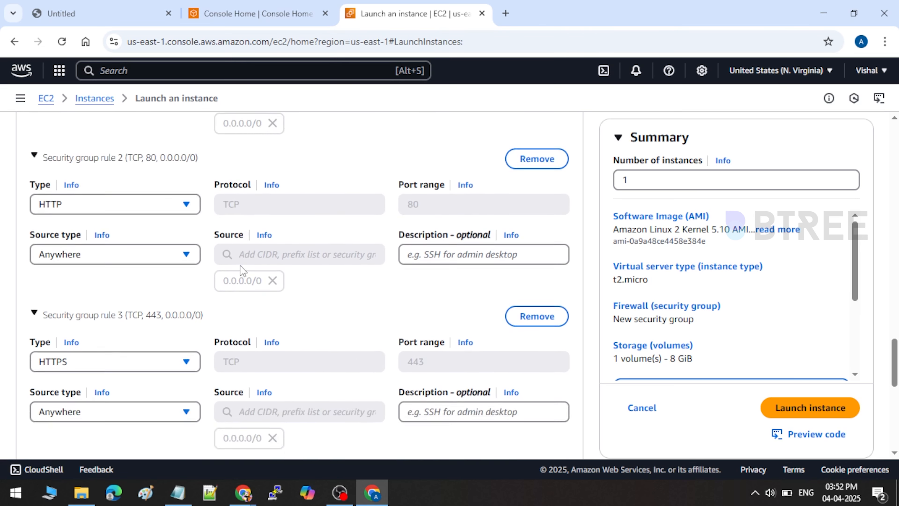
# Step: Leave the root volume at 8 GiB gp2 and launch the webserver instance
pyautogui.scroll(-1, 297, 290)
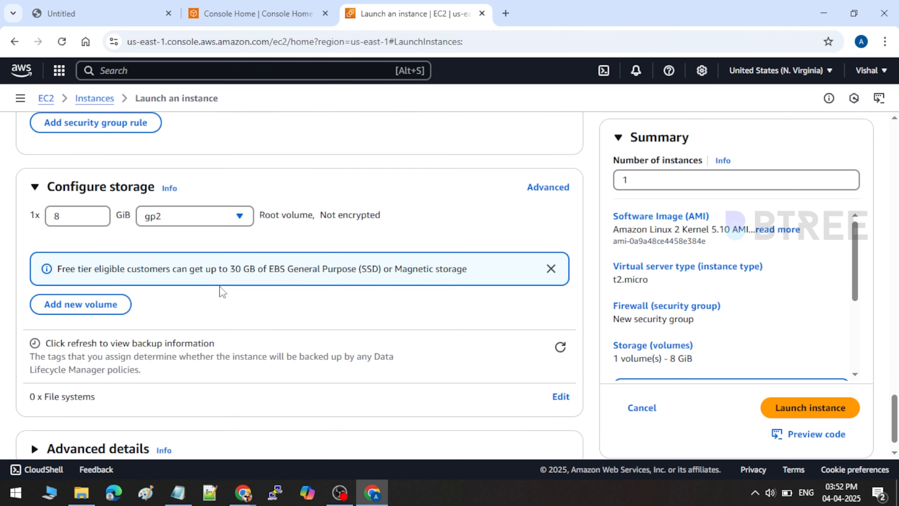
pyautogui.click(71, 219)
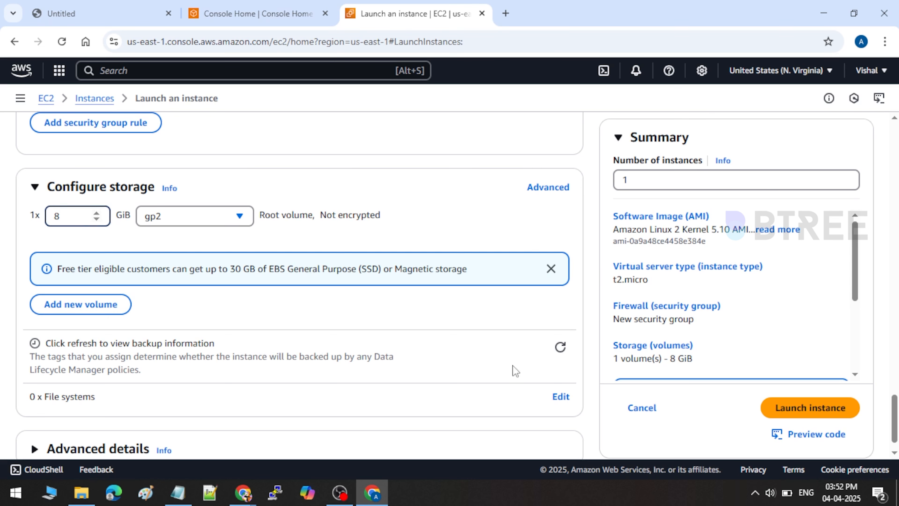
pyautogui.scroll(-1, 342, 336)
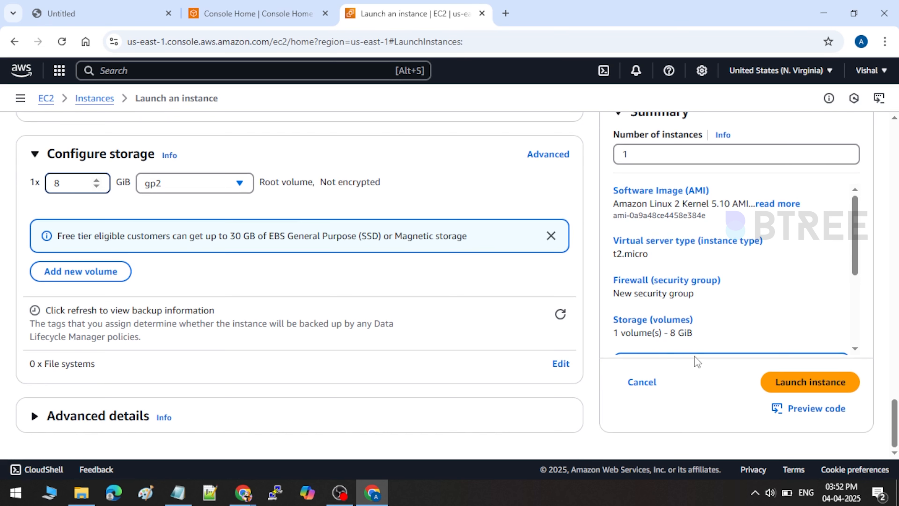
pyautogui.click(801, 389)
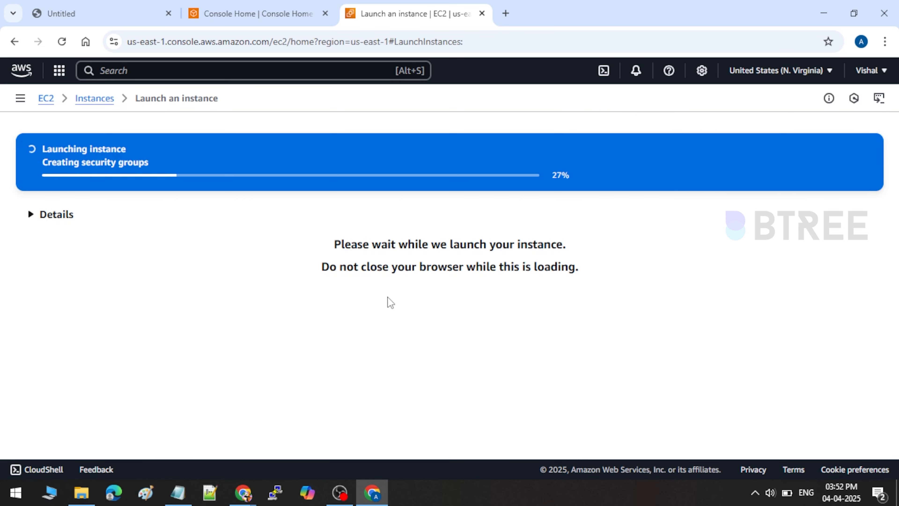